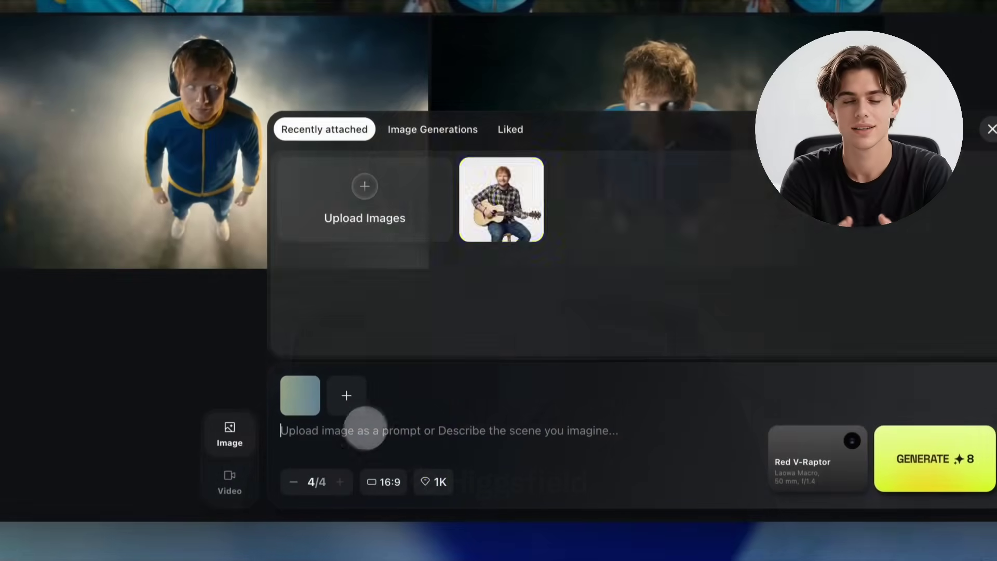
# - Attach the guitarist reference photo, prompt a high-angle, white-eyed, blue-tracksuit shot, and choose IMAX Film Camera
pyautogui.click(363, 422)
pyautogui.write('High angle Ed Sheeran white eyes lookin')
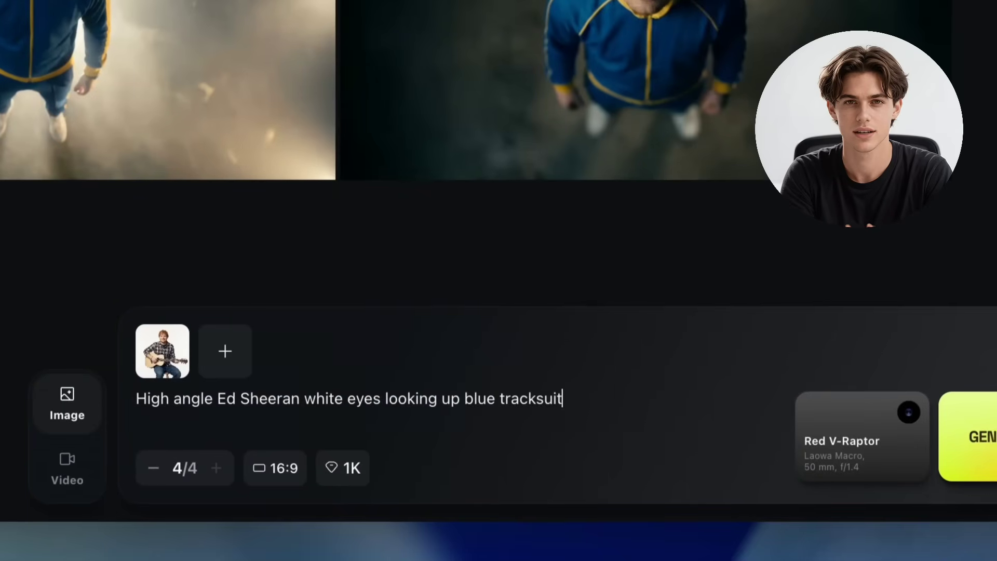
pyautogui.write('g up blue tracksuit')
pyautogui.click(839, 457)
pyautogui.scroll(-2, 312, 311)
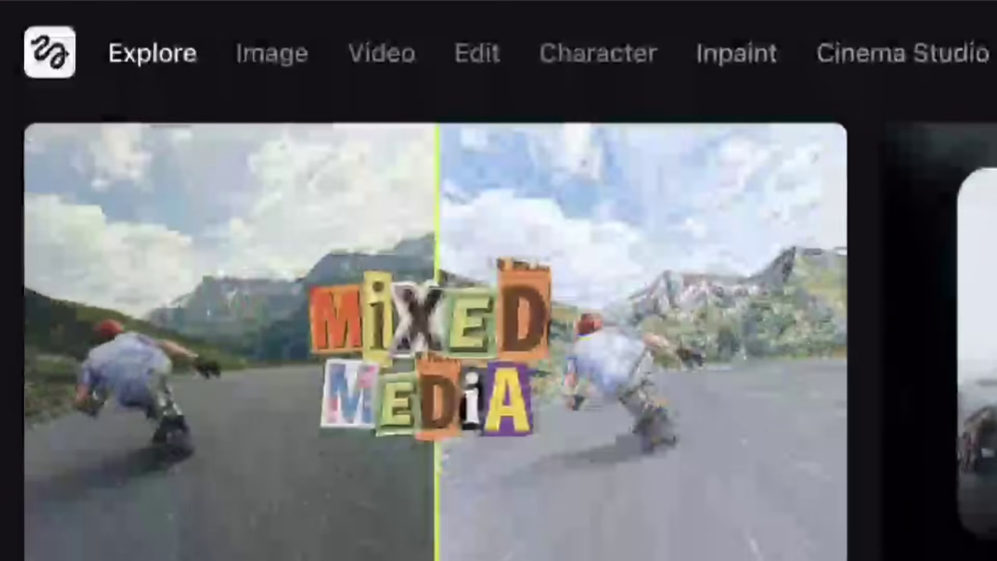
pyautogui.moveTo(271, 53)
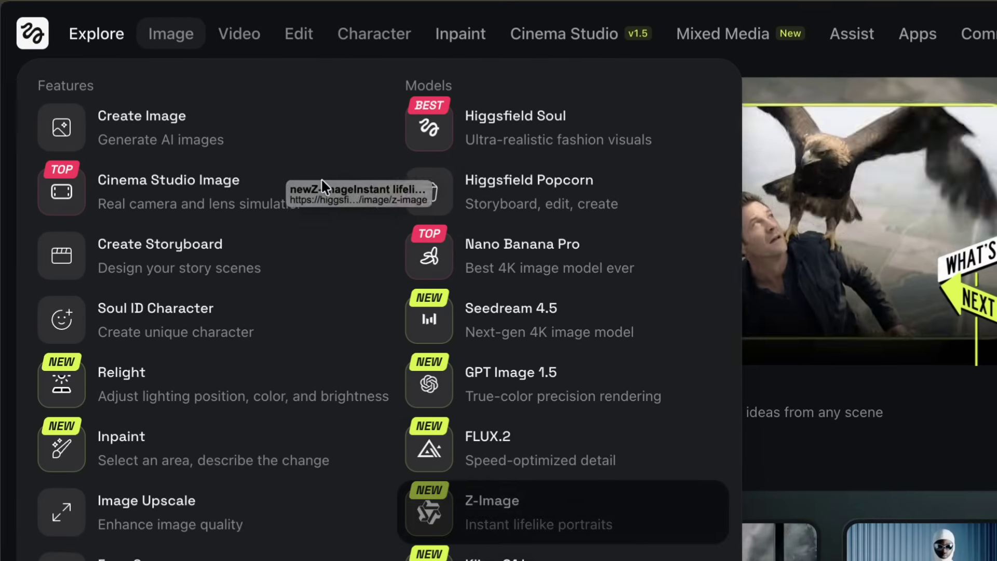
pyautogui.moveTo(230, 48)
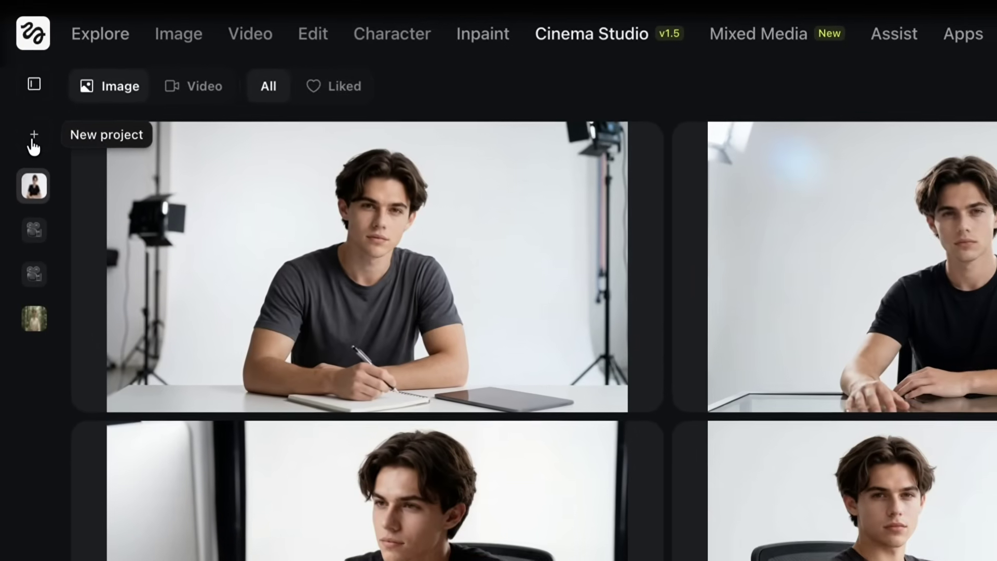
# - Create a blank new project that keeps the IMAX Film Camera, 16:9 and 4K settings
pyautogui.click(24, 93)
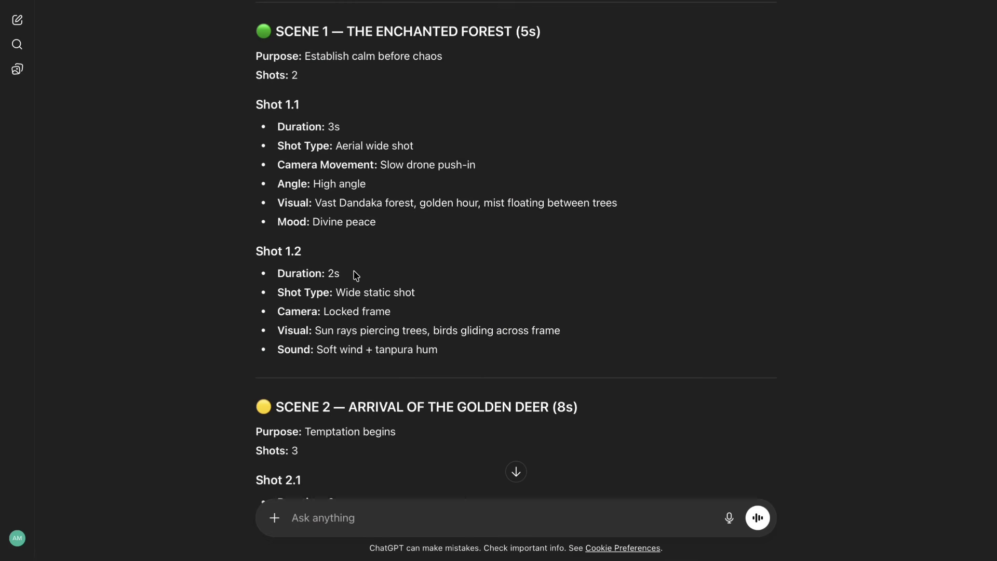
pyautogui.scroll(-15, 356, 275)
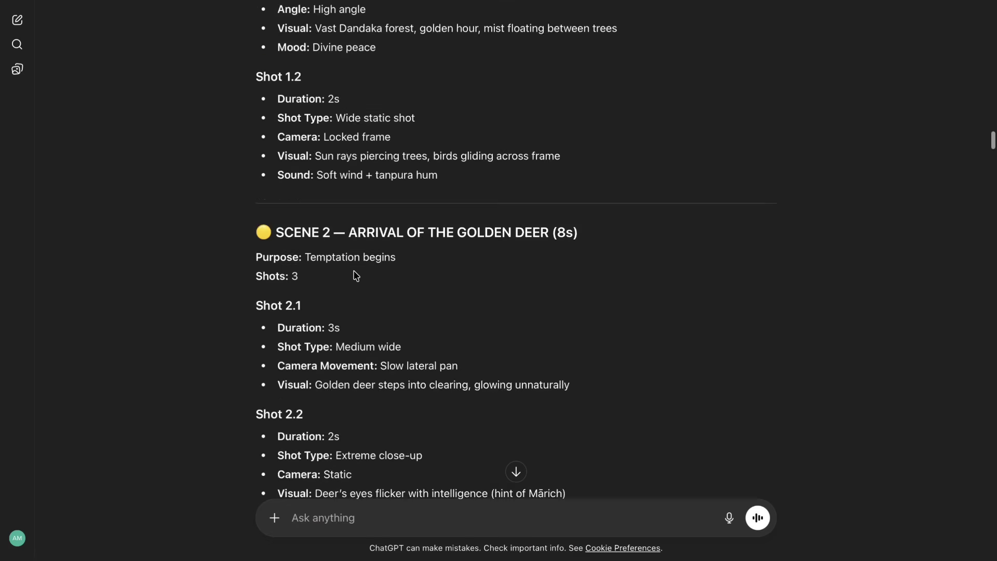
pyautogui.scroll(-5, 356, 275)
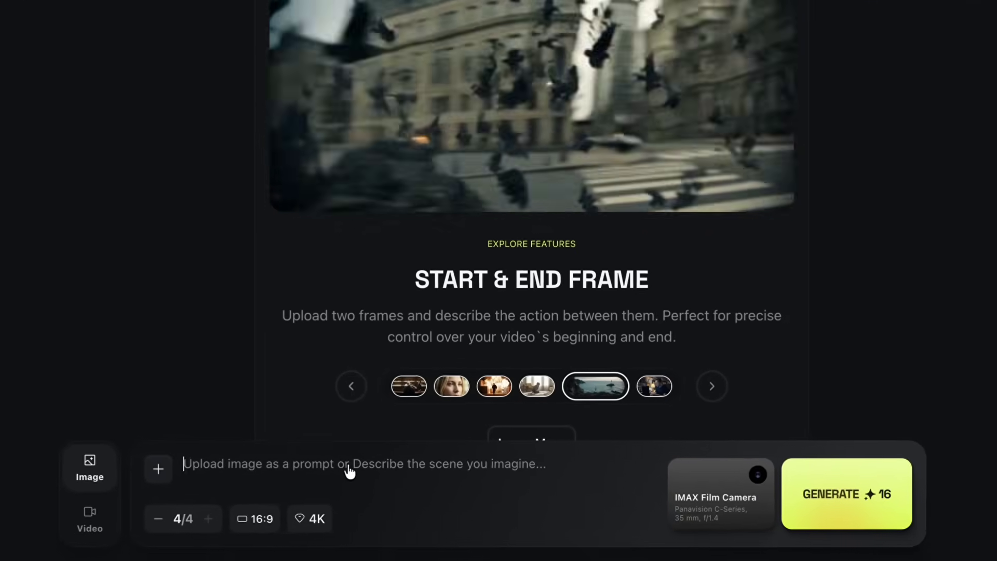
# - Paste the aerial forest prompt and set 2 images per run, 21:9 aspect ratio, 2K resolution
pyautogui.hotkey('ctrl', 'v')
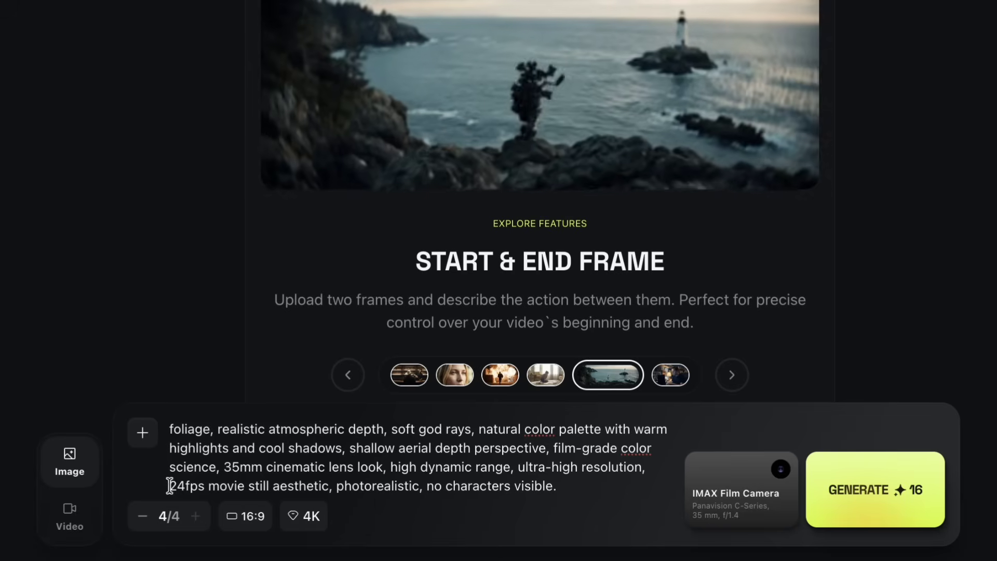
pyautogui.click(138, 524)
pyautogui.click(138, 523)
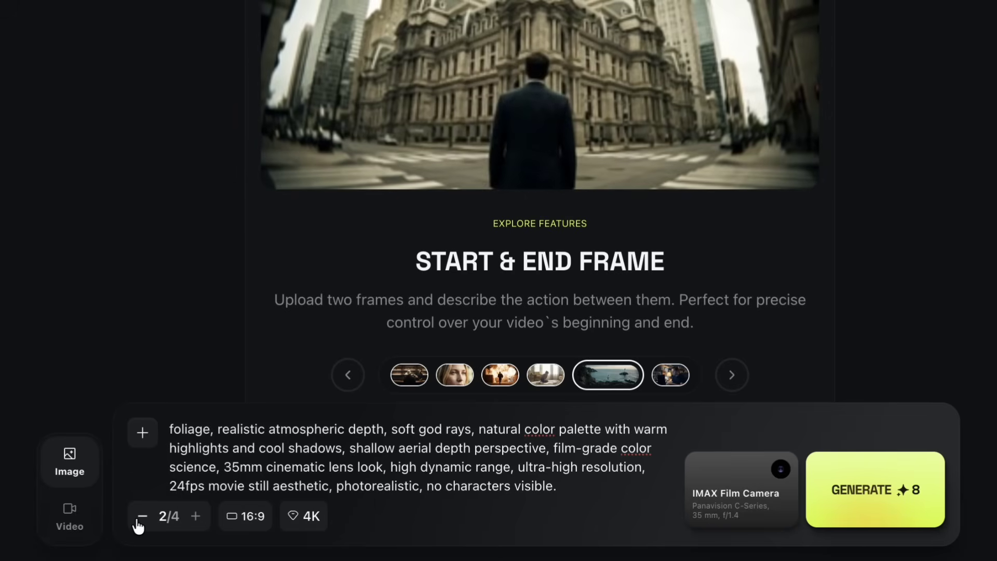
pyautogui.click(242, 514)
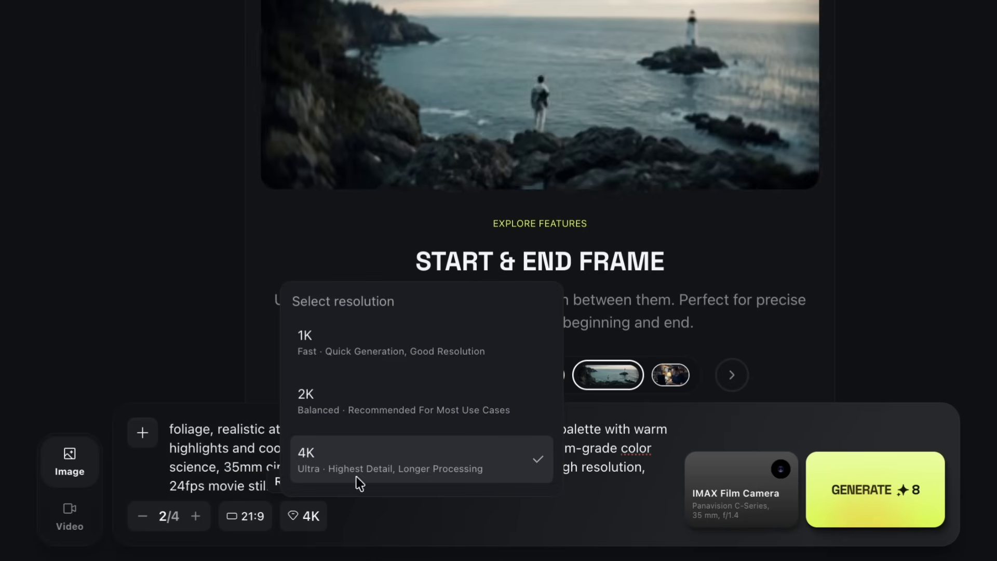
pyautogui.click(452, 408)
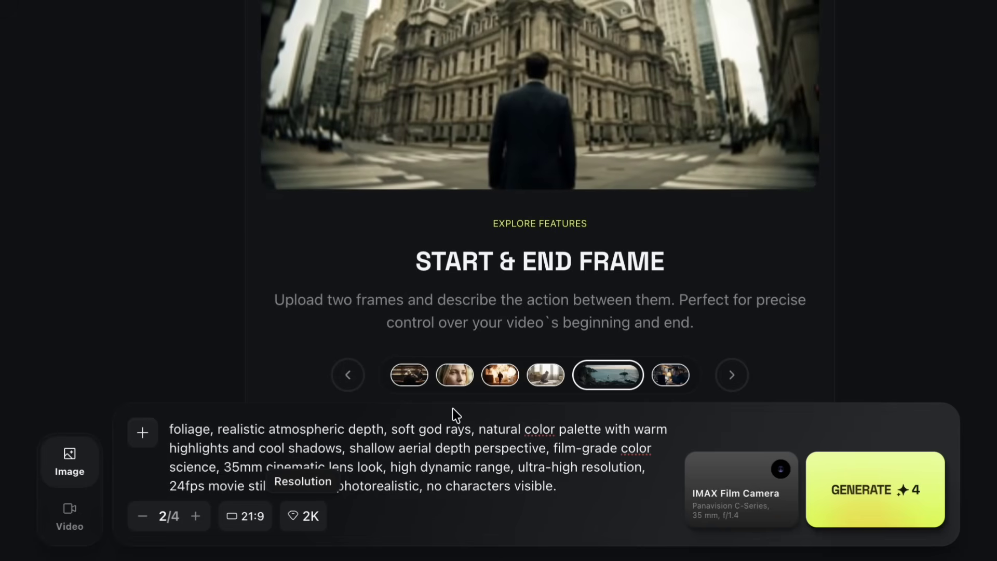
# - Set the camera to Sony Venice with a Petzval lens at 8 mm and f/11
pyautogui.click(751, 488)
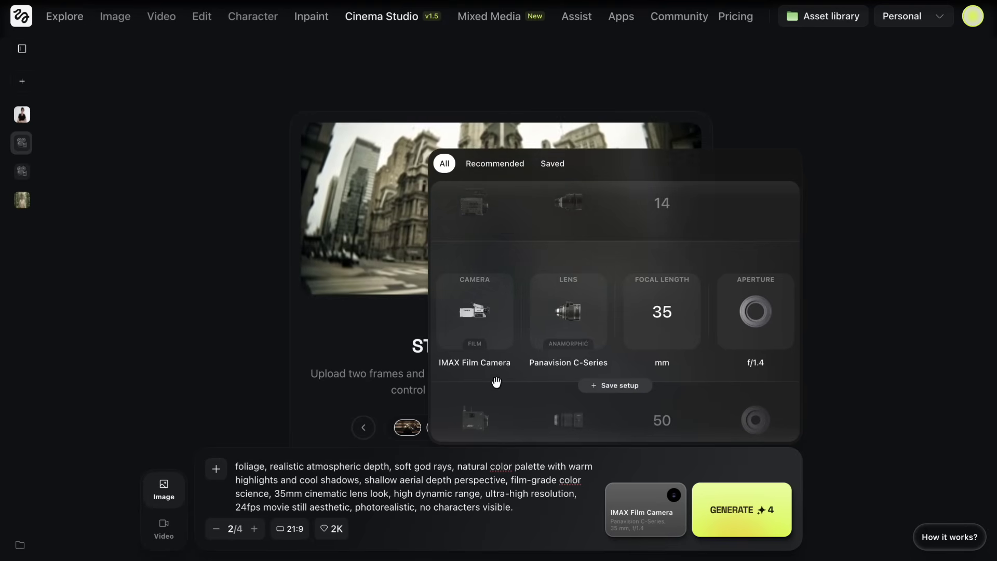
pyautogui.scroll(-2, 486, 340)
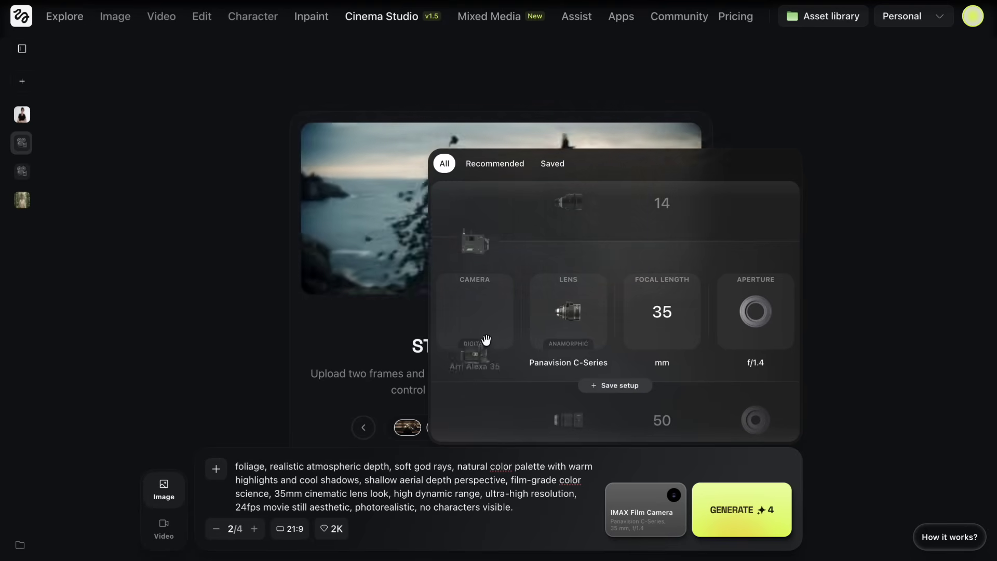
pyautogui.scroll(-1, 486, 340)
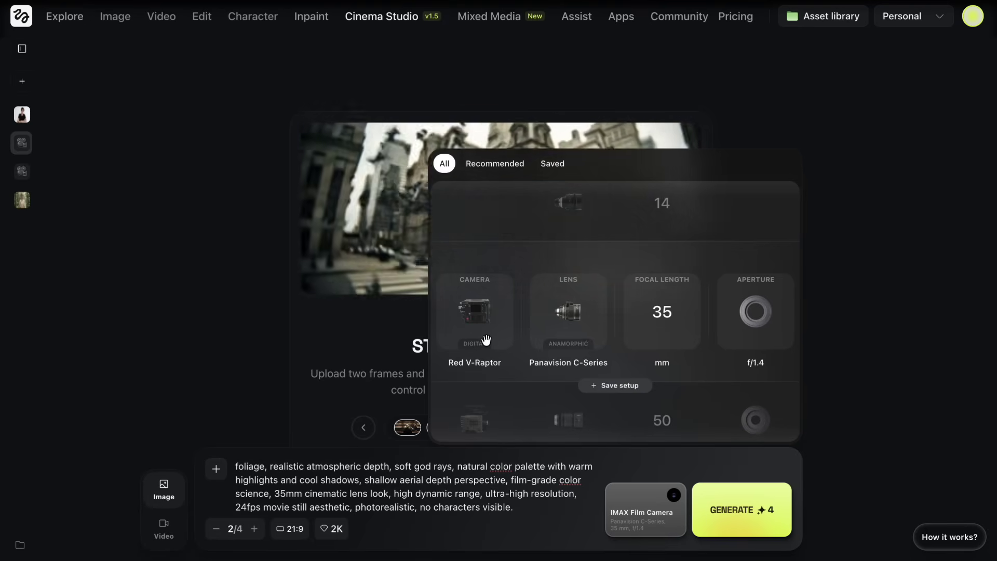
pyautogui.scroll(-2, 485, 340)
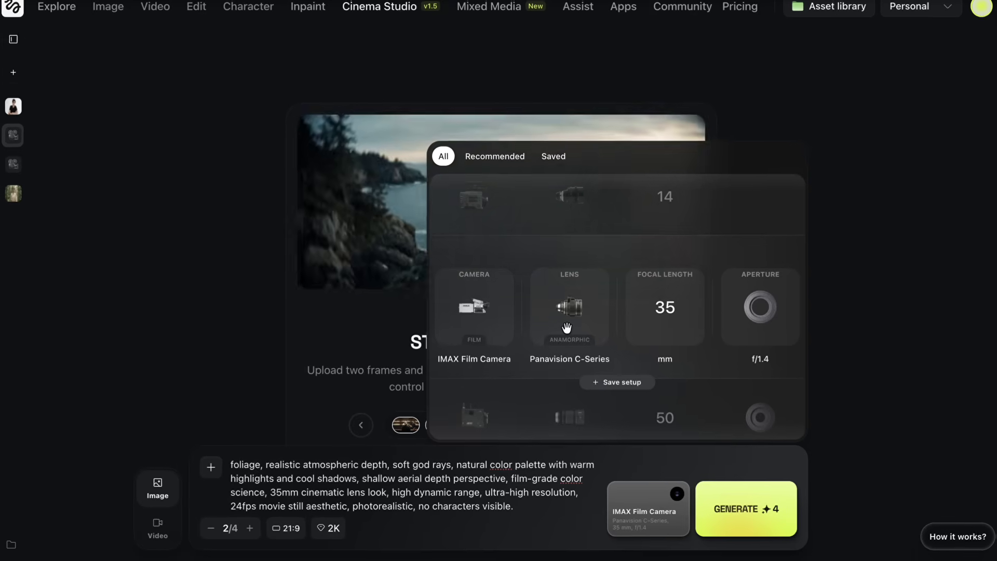
pyautogui.scroll(-1, 566, 332)
pyautogui.scroll(1, 671, 317)
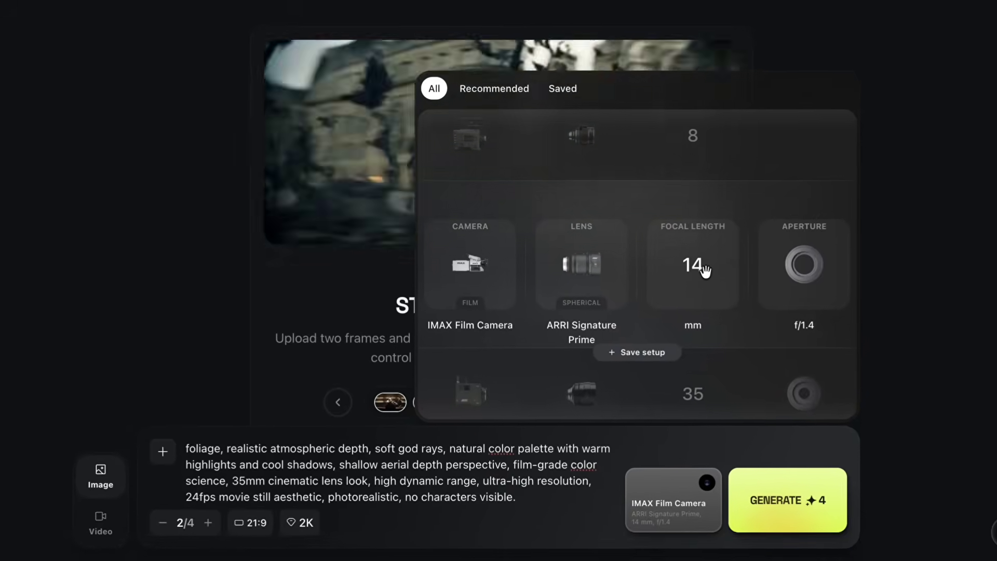
pyautogui.scroll(-2, 774, 301)
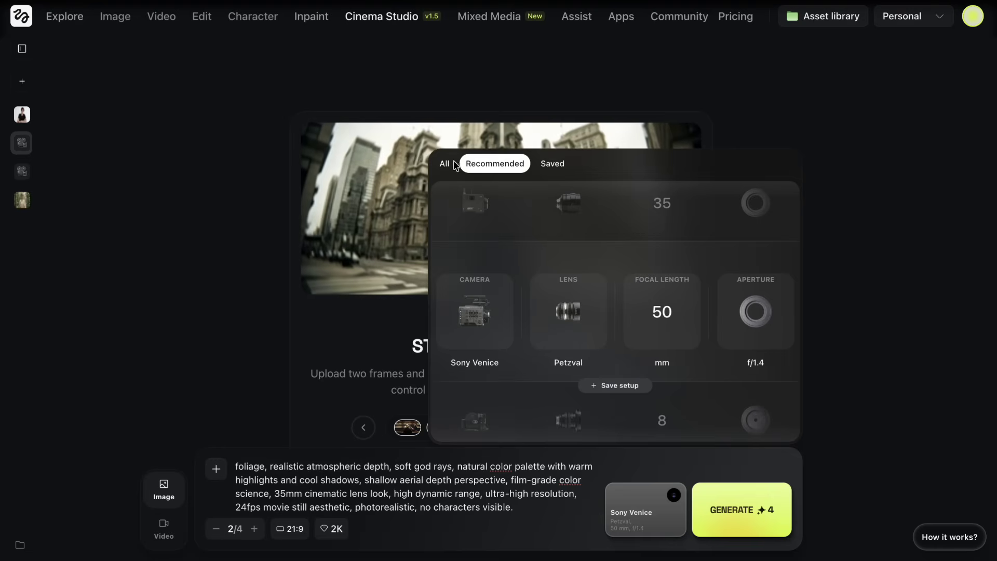
pyautogui.scroll(3, 645, 289)
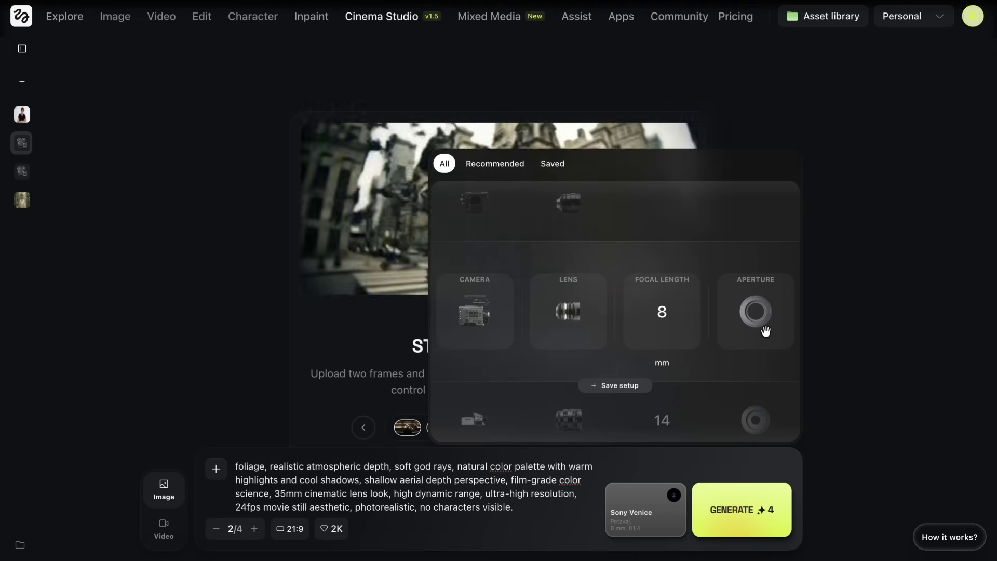
pyautogui.scroll(-2, 764, 330)
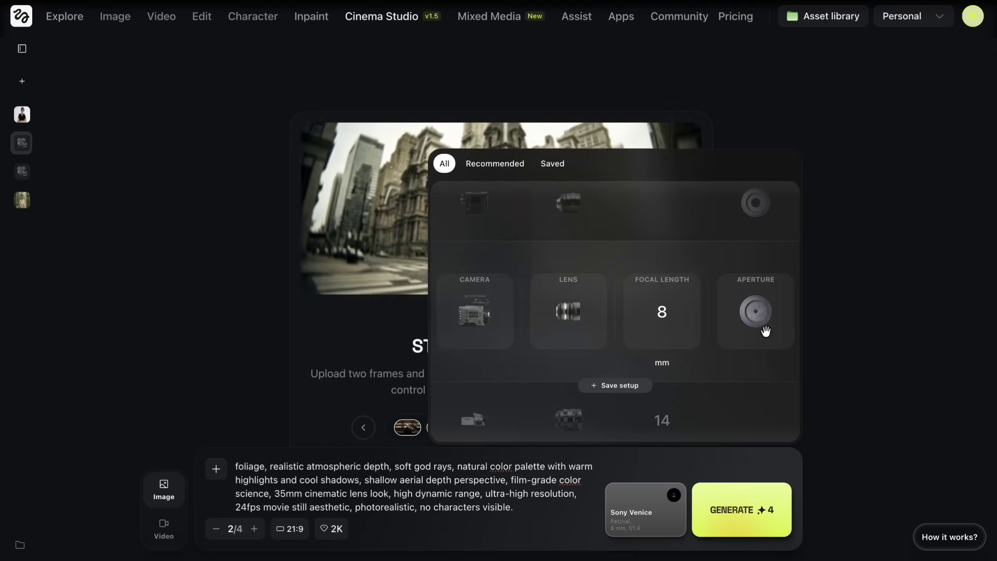
# - Generate the forest images at 8 mm, then queue runs at 14, 35 and 50 mm
pyautogui.click(737, 498)
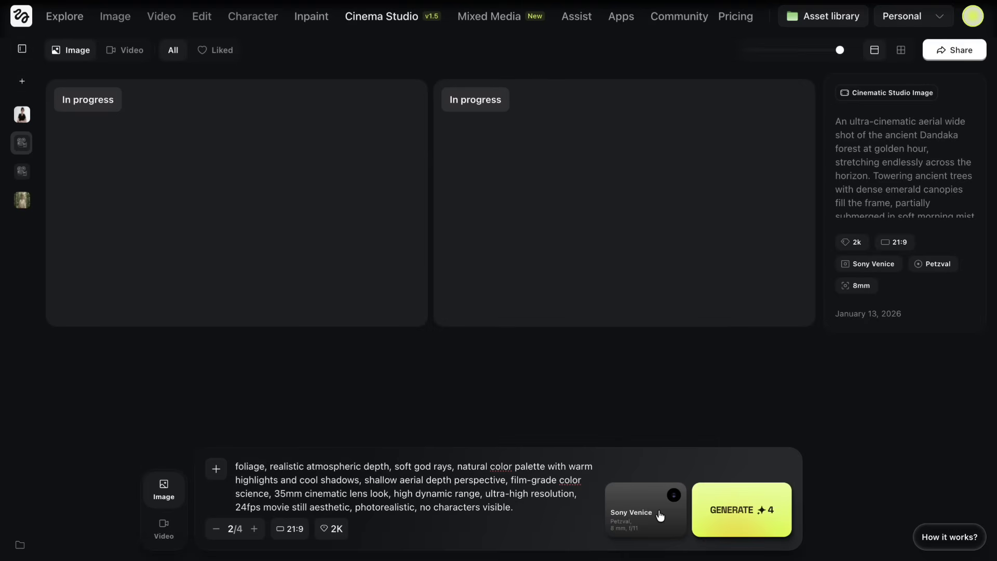
pyautogui.click(660, 515)
pyautogui.scroll(-1, 662, 400)
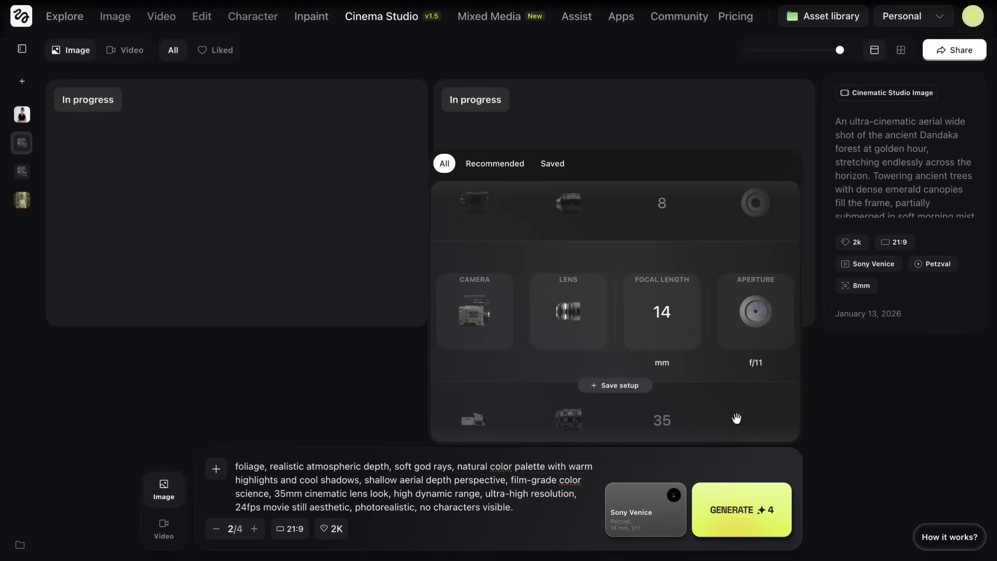
pyautogui.click(737, 506)
pyautogui.click(675, 514)
pyautogui.scroll(-1, 662, 394)
pyautogui.click(705, 514)
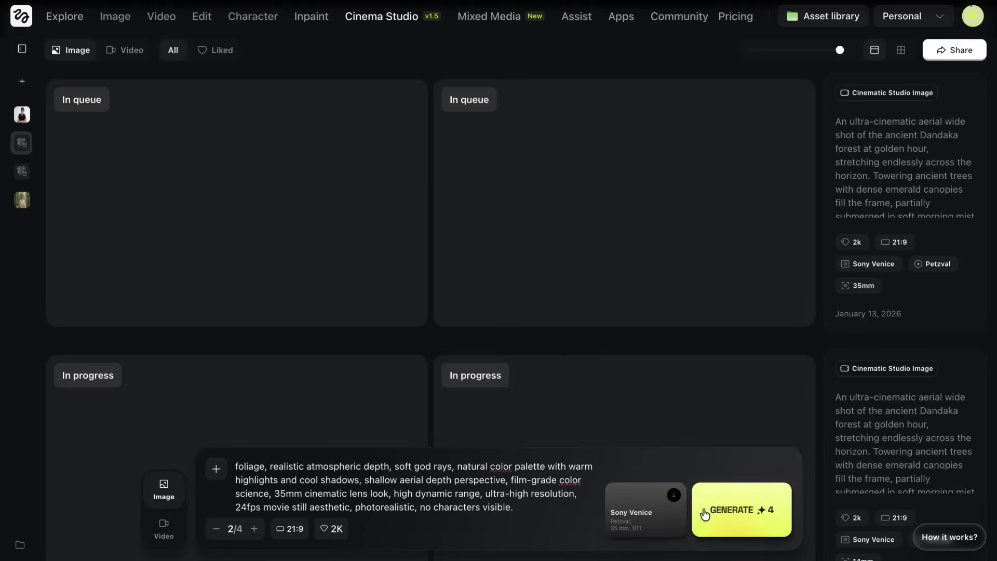
pyautogui.click(669, 514)
pyautogui.scroll(-1, 668, 348)
pyautogui.click(754, 492)
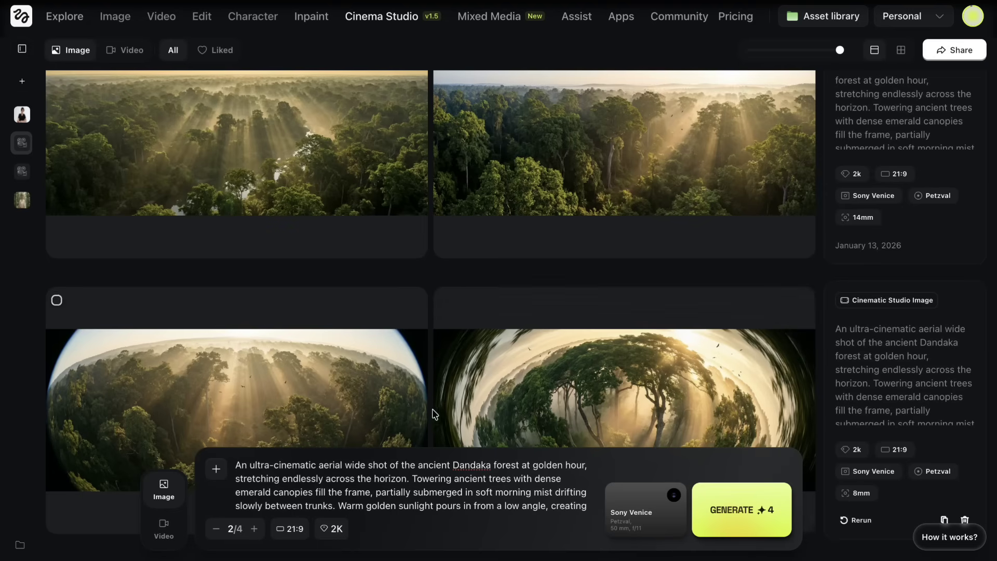
# - Look through the forest renders and like the right-hand 14 mm aerial image
pyautogui.scroll(3, 470, 405)
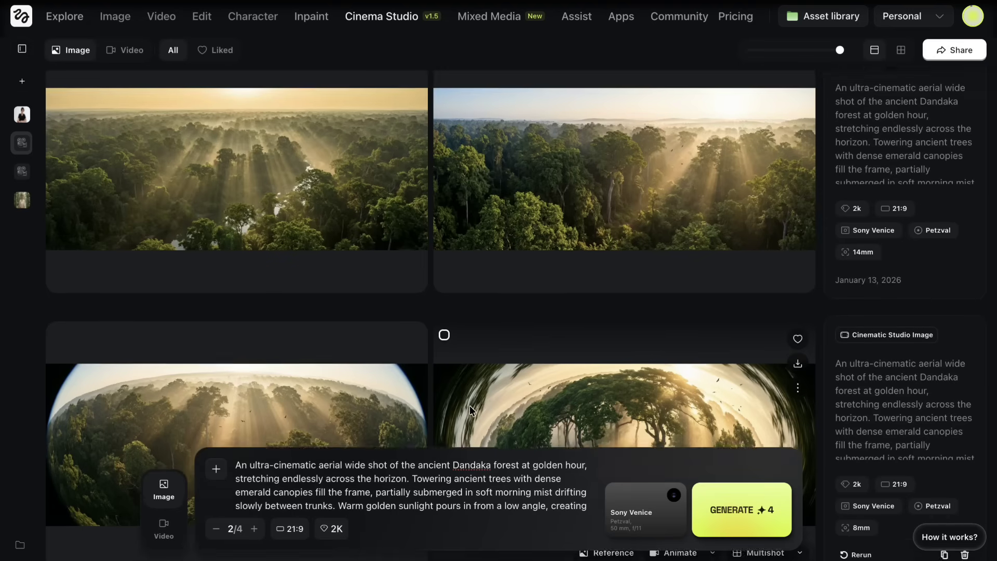
pyautogui.scroll(2, 470, 410)
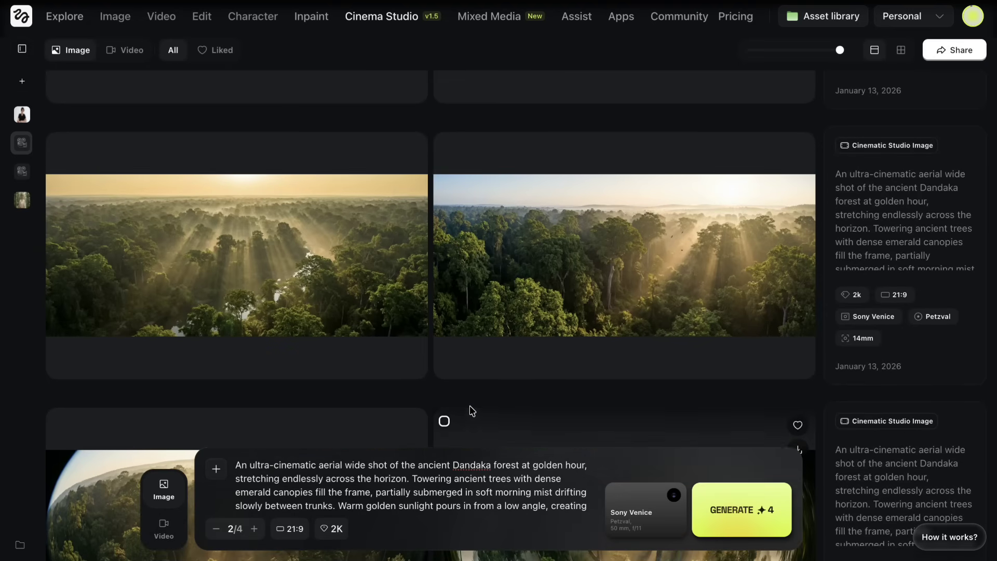
pyautogui.scroll(5, 469, 410)
pyautogui.scroll(5, 470, 409)
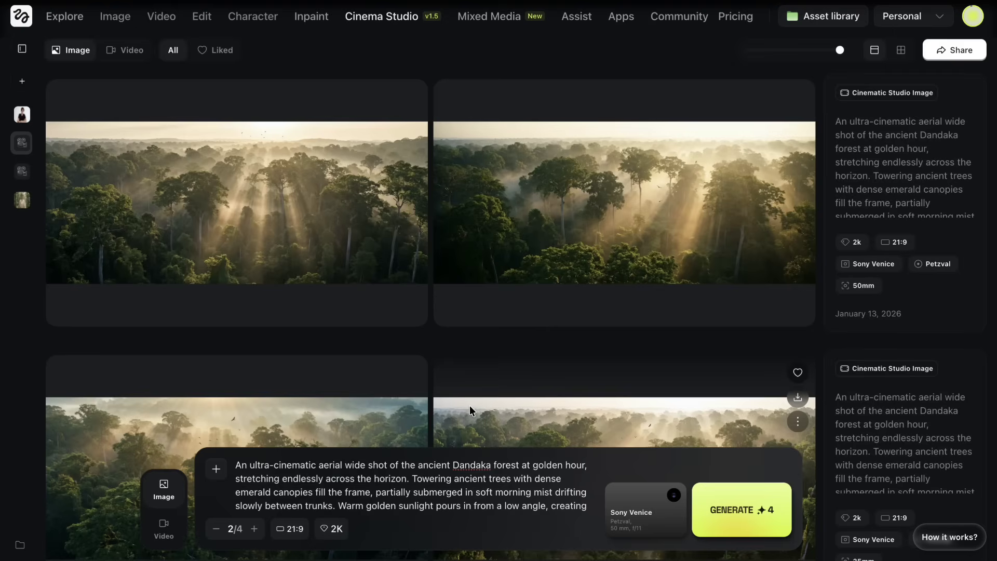
pyautogui.scroll(-10, 469, 405)
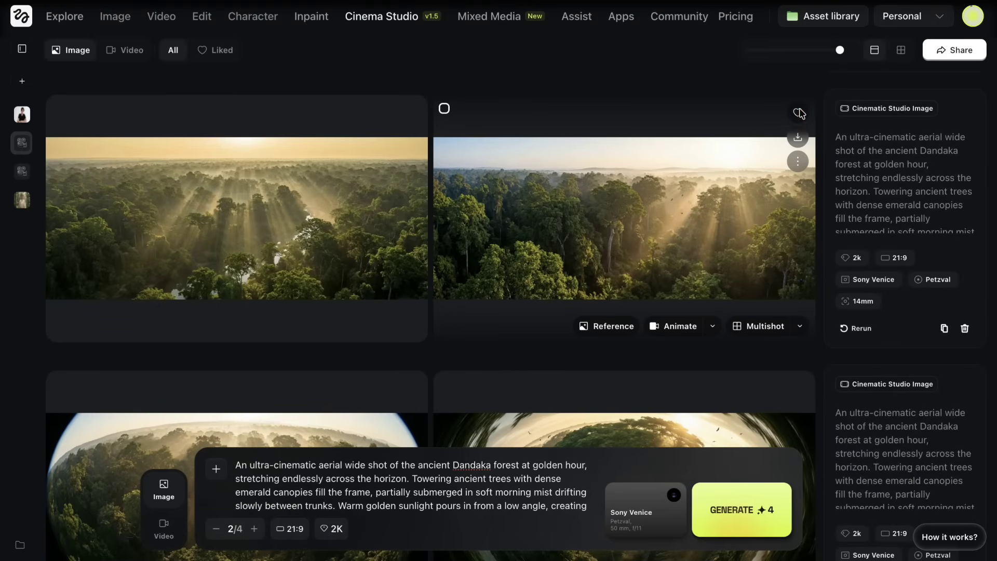
pyautogui.click(799, 113)
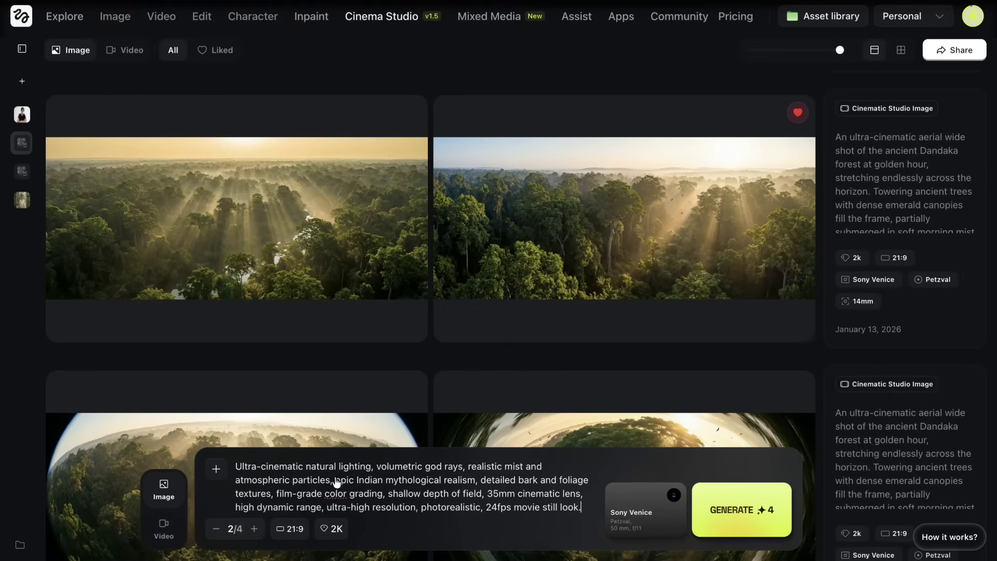
# - Paste the serene Dandaka forest wide-shot prompt and set the focal length to 35 mm
pyautogui.hotkey('ctrl', 'v')
pyautogui.click(709, 514)
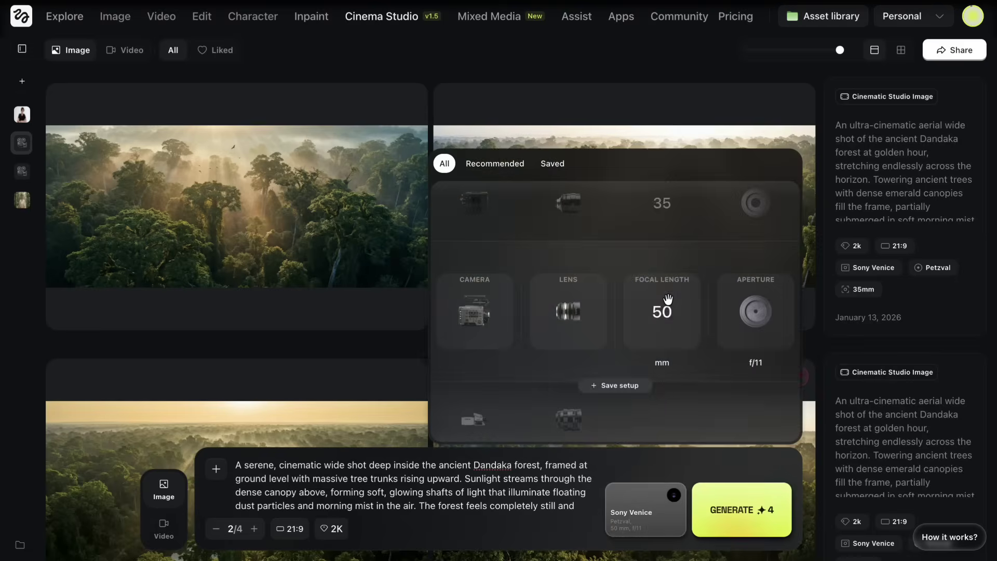
pyautogui.scroll(1, 662, 306)
pyautogui.click(734, 507)
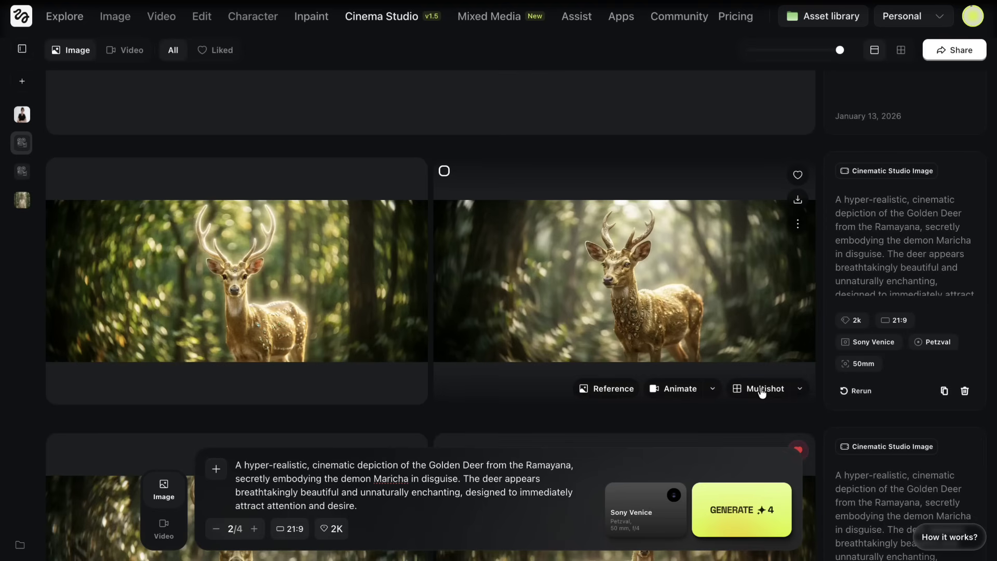
# - Turn the Golden Deer image into a nine-shot grid and upscale its close-up head shot to 4K
pyautogui.click(761, 390)
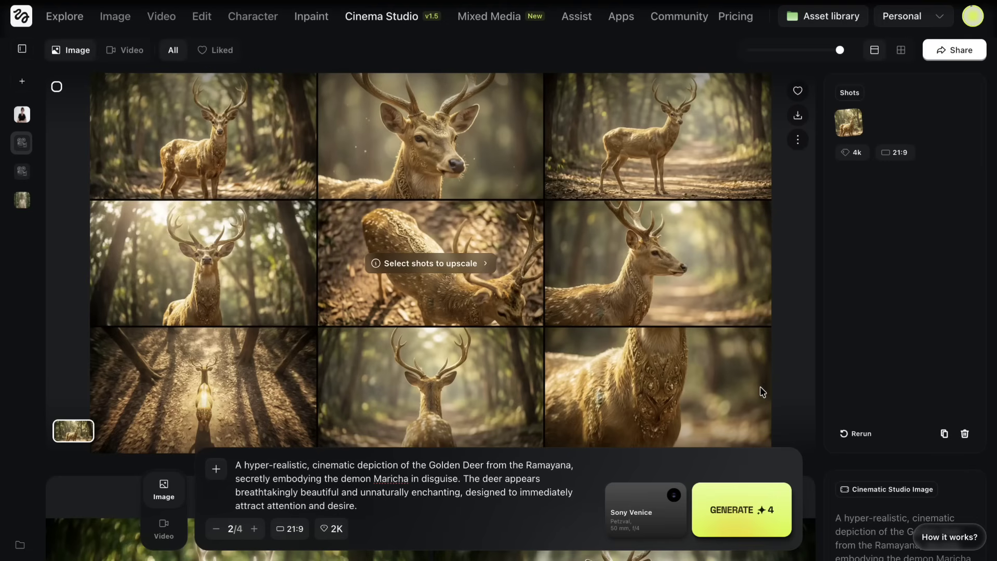
pyautogui.click(433, 155)
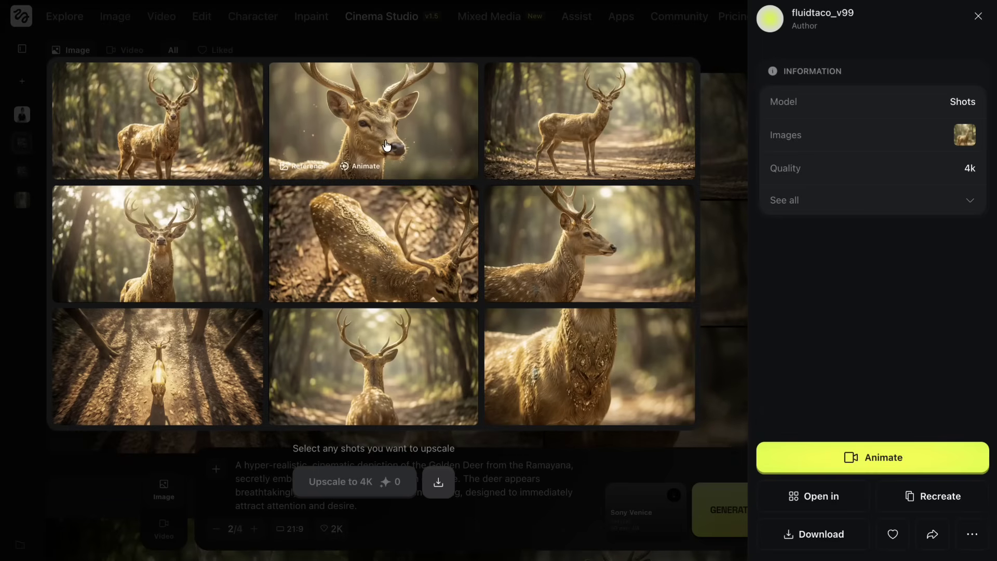
pyautogui.click(386, 146)
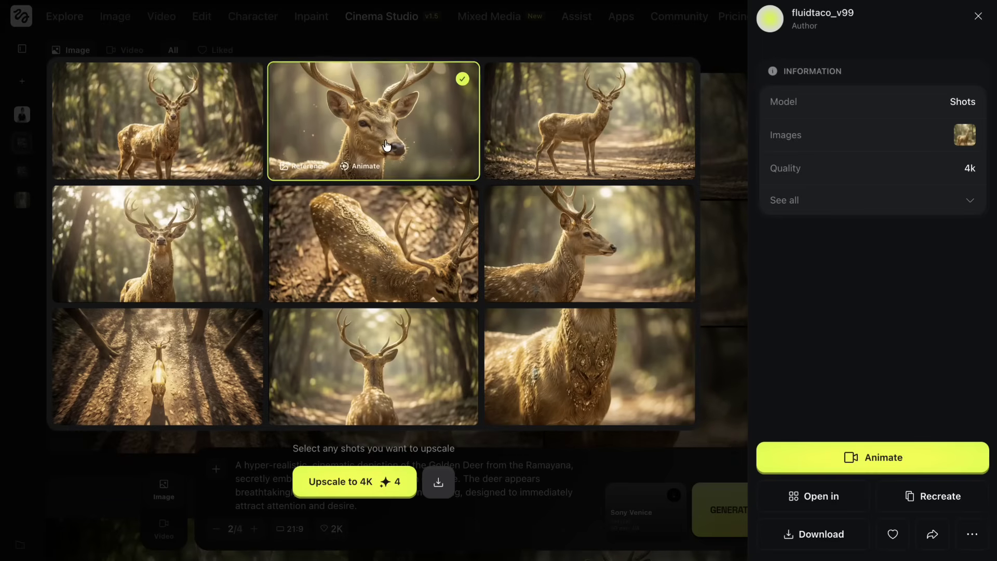
pyautogui.click(367, 477)
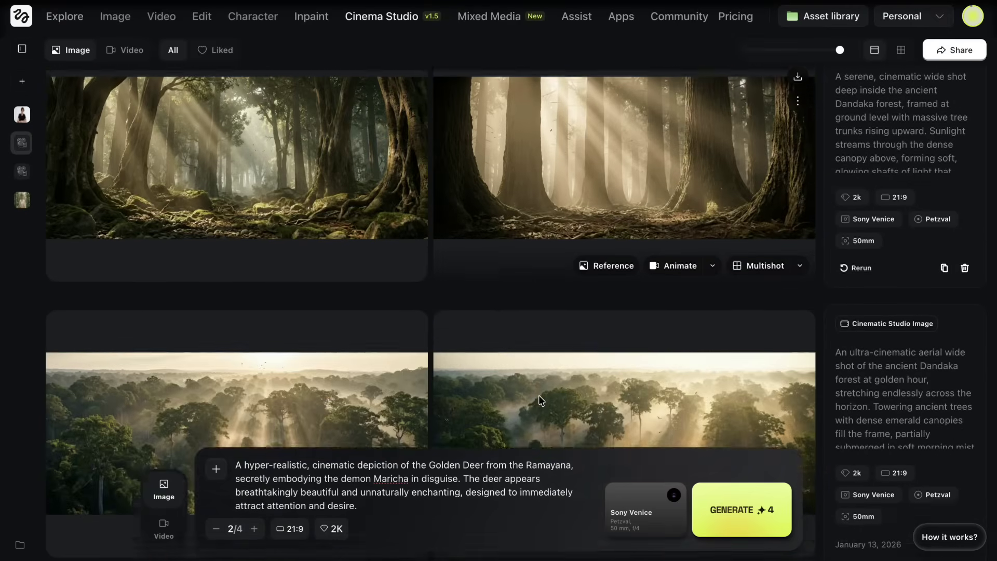
# - Scroll to the aerial golden-hour forest image and animate it as the video's start frame
pyautogui.scroll(-4, 538, 394)
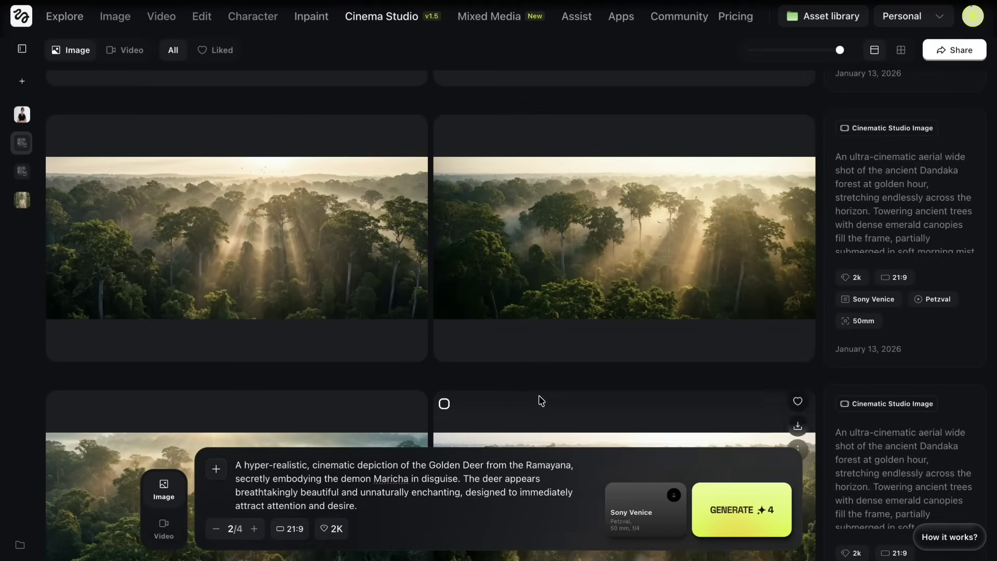
pyautogui.scroll(-5, 539, 398)
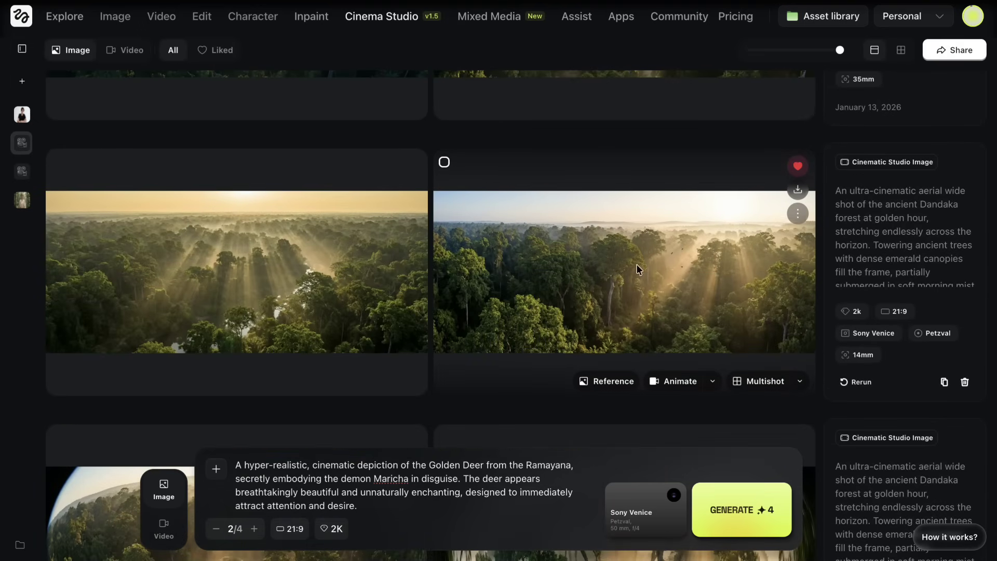
pyautogui.click(692, 380)
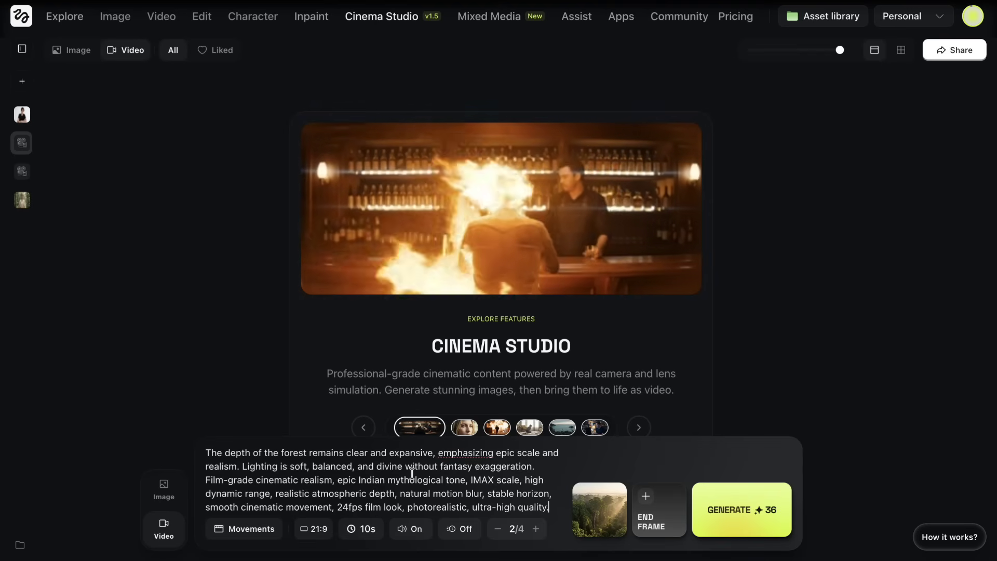
# - Keep 21:9 and 10 s duration, enable the extra audio option, and generate the forest video
pyautogui.click(269, 534)
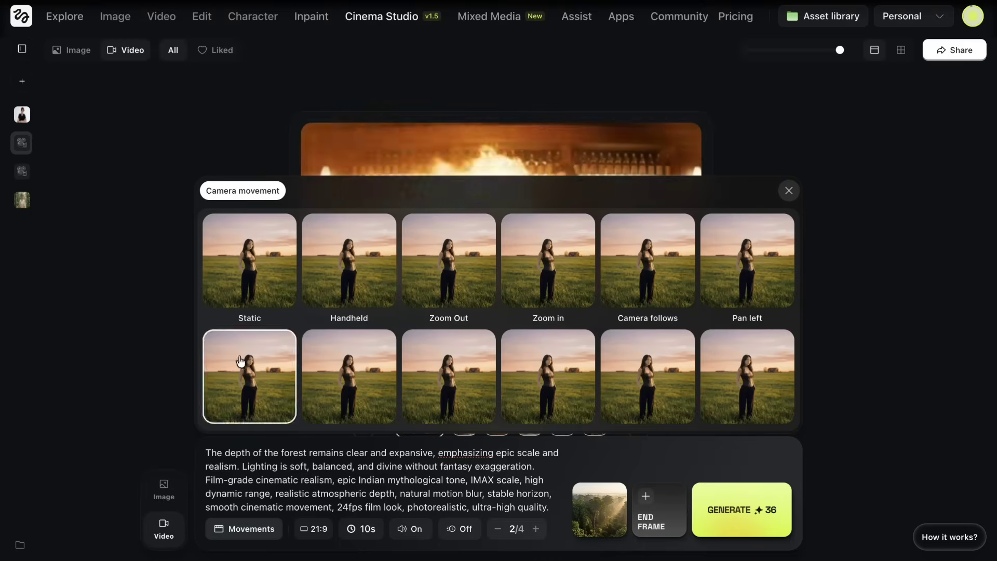
pyautogui.click(269, 538)
pyautogui.click(305, 535)
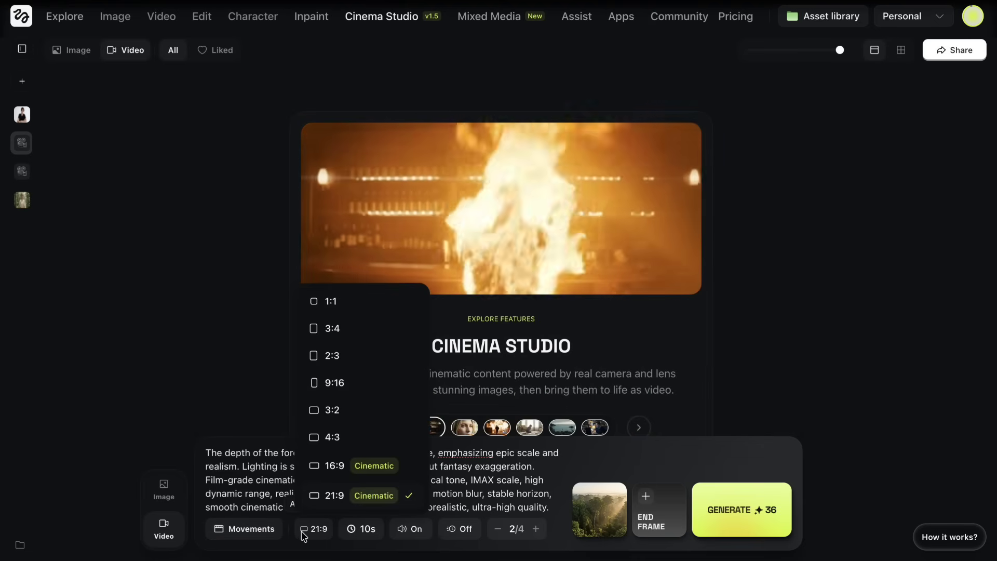
pyautogui.click(325, 494)
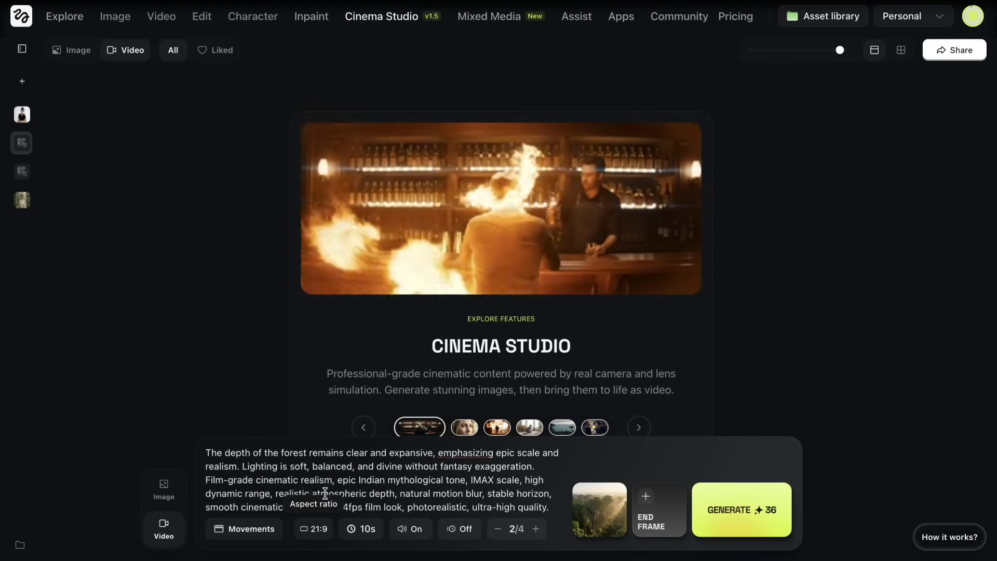
pyautogui.click(360, 529)
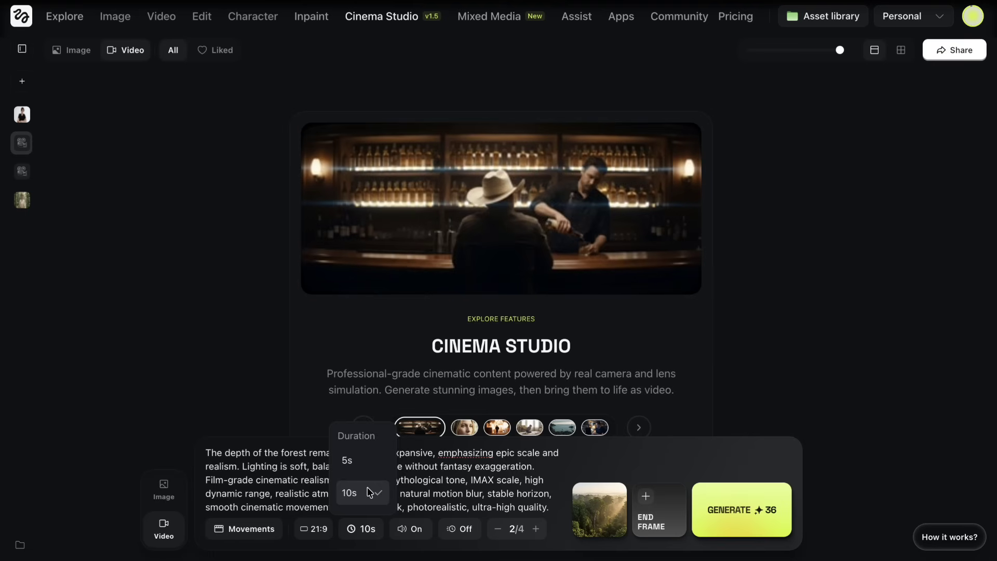
pyautogui.click(347, 460)
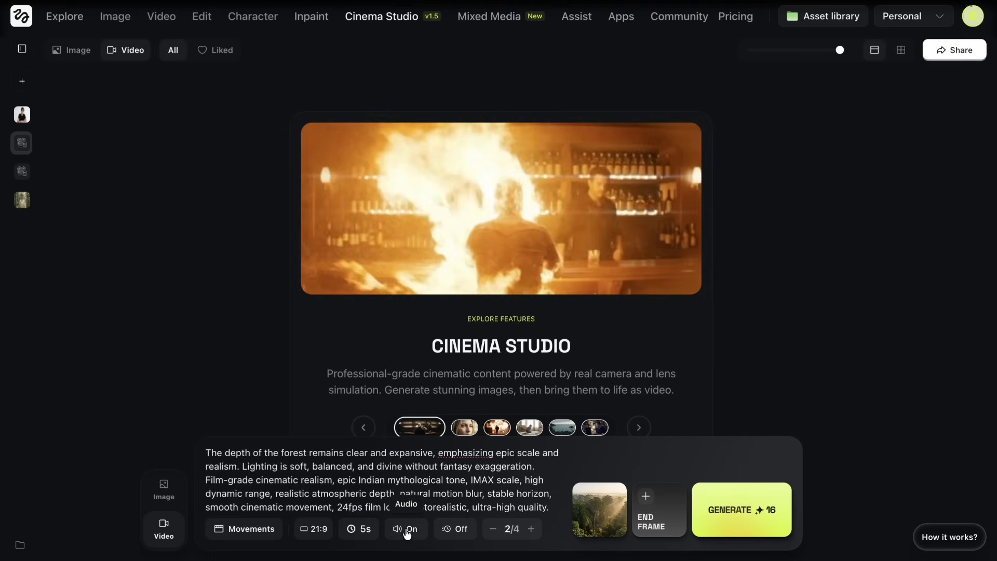
pyautogui.click(455, 528)
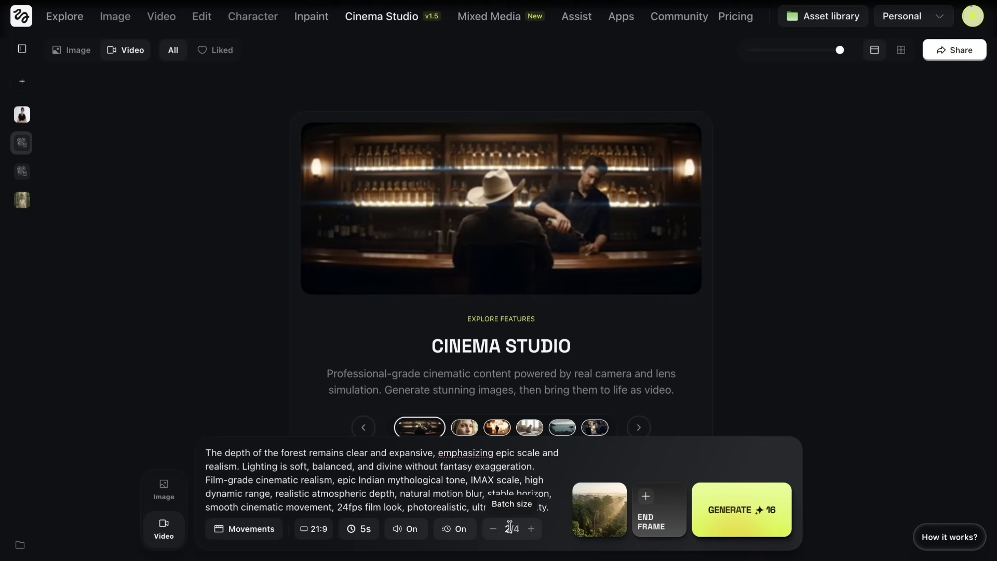
pyautogui.click(361, 529)
pyautogui.click(366, 496)
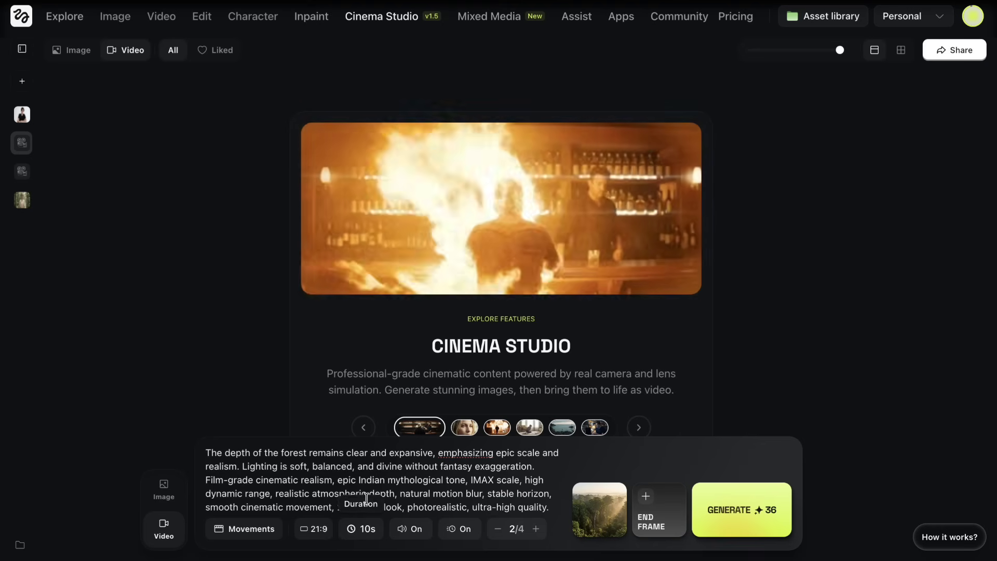
pyautogui.click(717, 493)
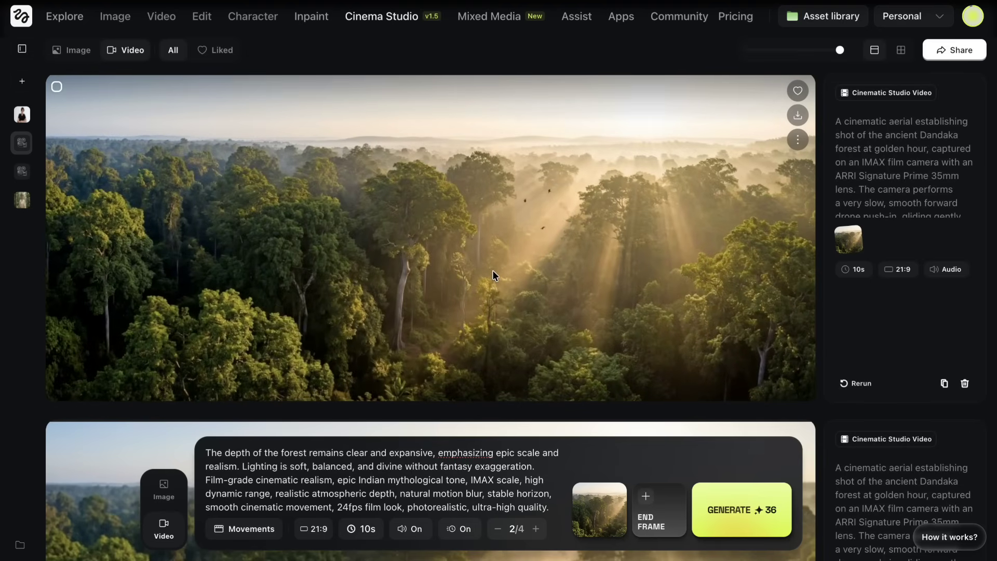
# - Make the sunlit forest-trunk image the start frame and the Golden Deer image the end frame
pyautogui.scroll(-5, 492, 270)
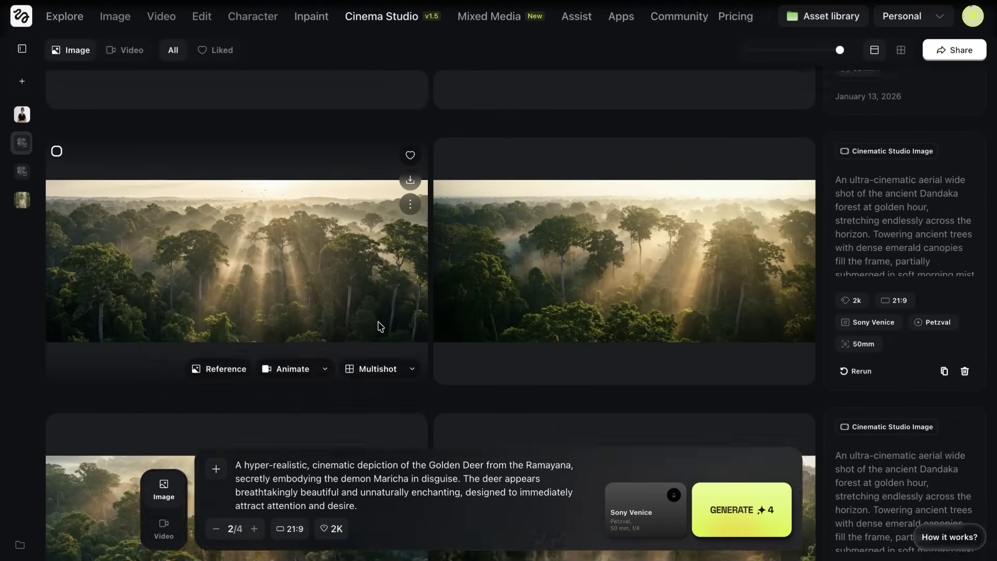
pyautogui.scroll(5, 380, 325)
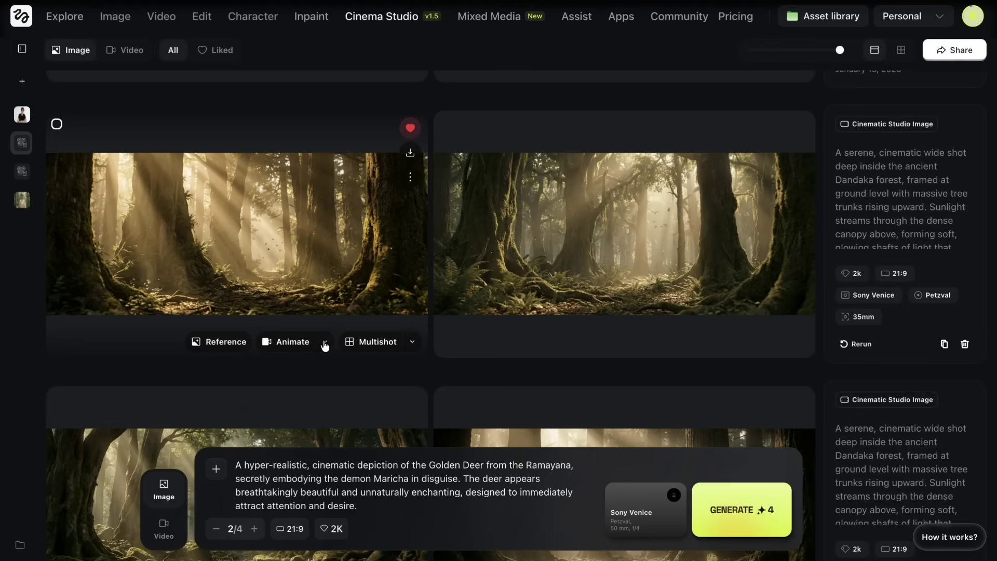
pyautogui.click(278, 282)
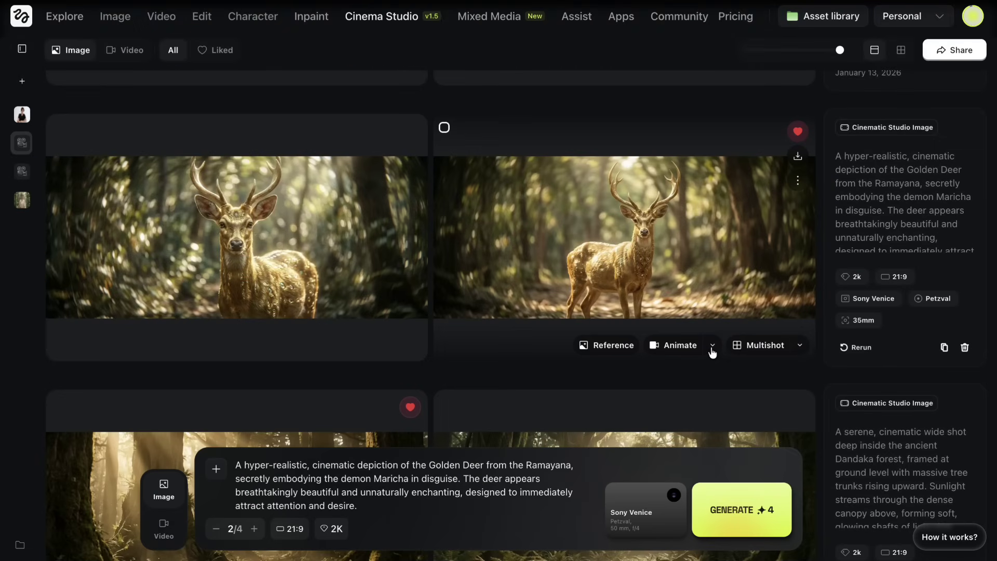
pyautogui.click(703, 313)
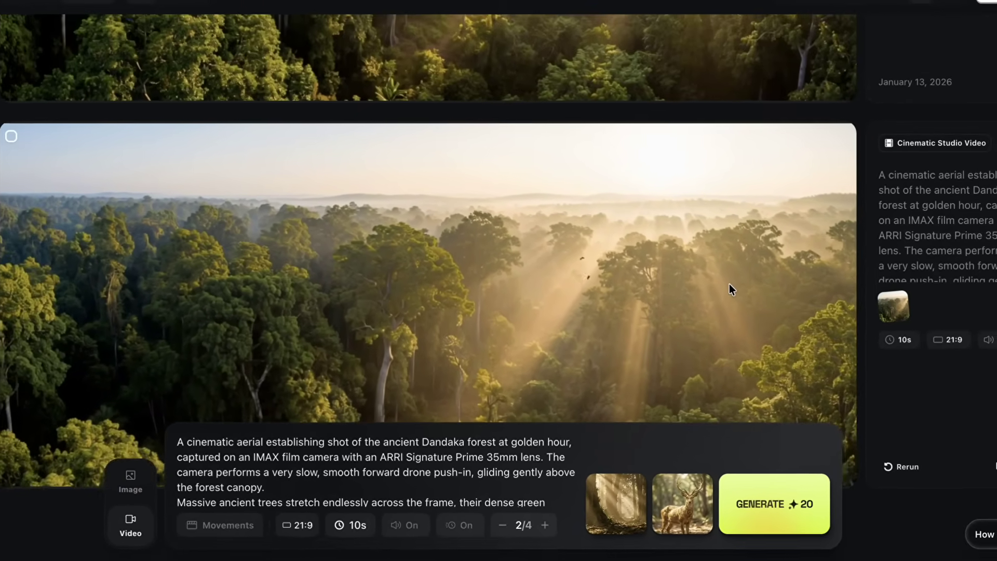
# - Render the forest-trunk-to-Golden-Deer transition video and open the finished clip in the viewer
pyautogui.scroll(-3, 417, 491)
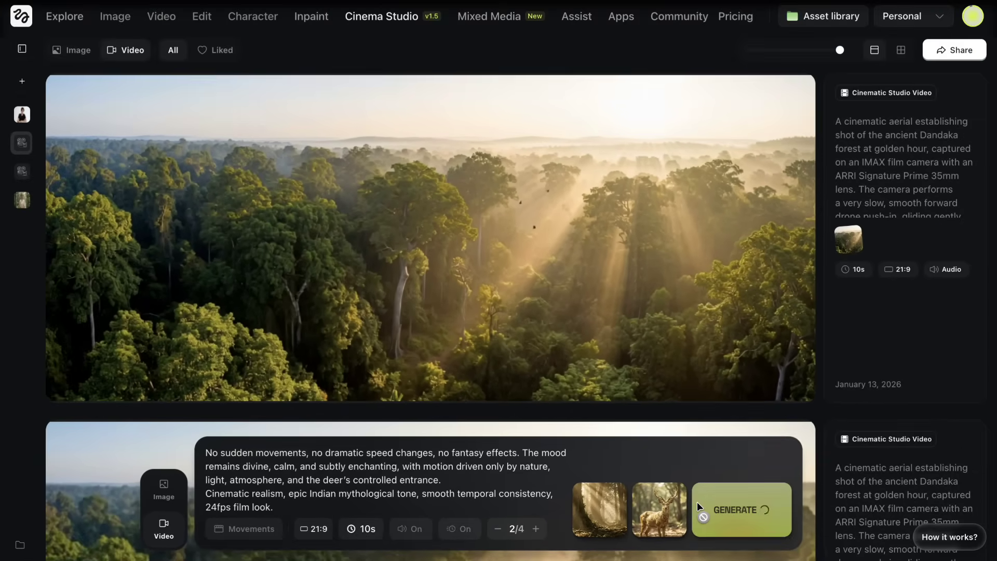
pyautogui.click(733, 499)
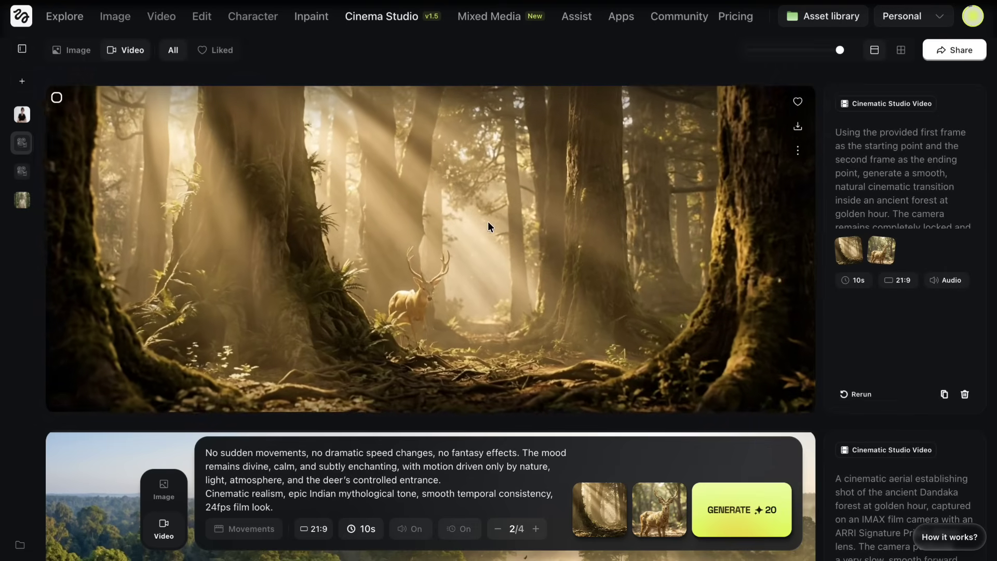
pyautogui.click(489, 227)
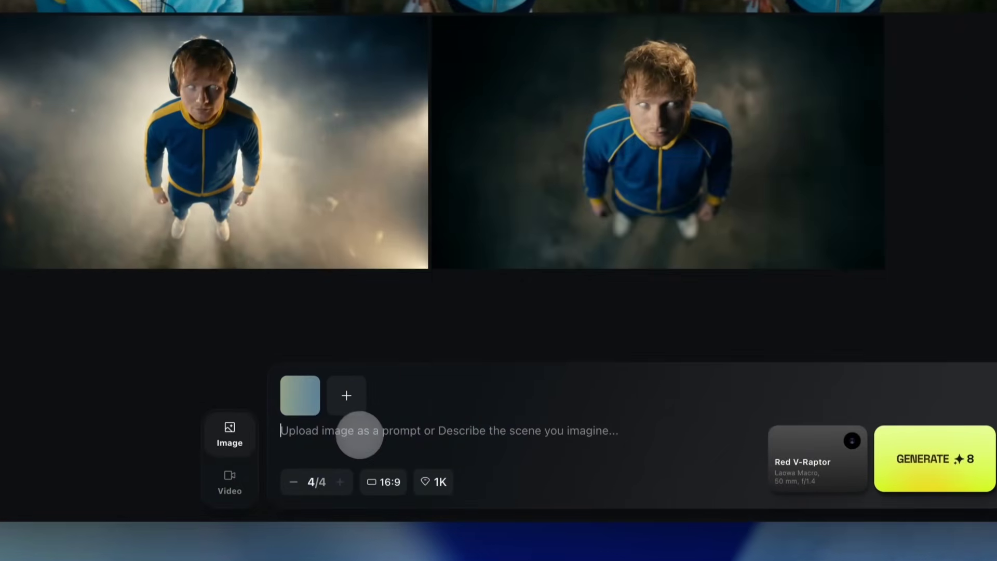
# - Prompt a high-angle shot of the man with white eyes looking up, in a blue tracksuit, then open camera setup
pyautogui.write('High angle Ed Sheeran white ')
pyautogui.write('eyes looking up blue tracksuit')
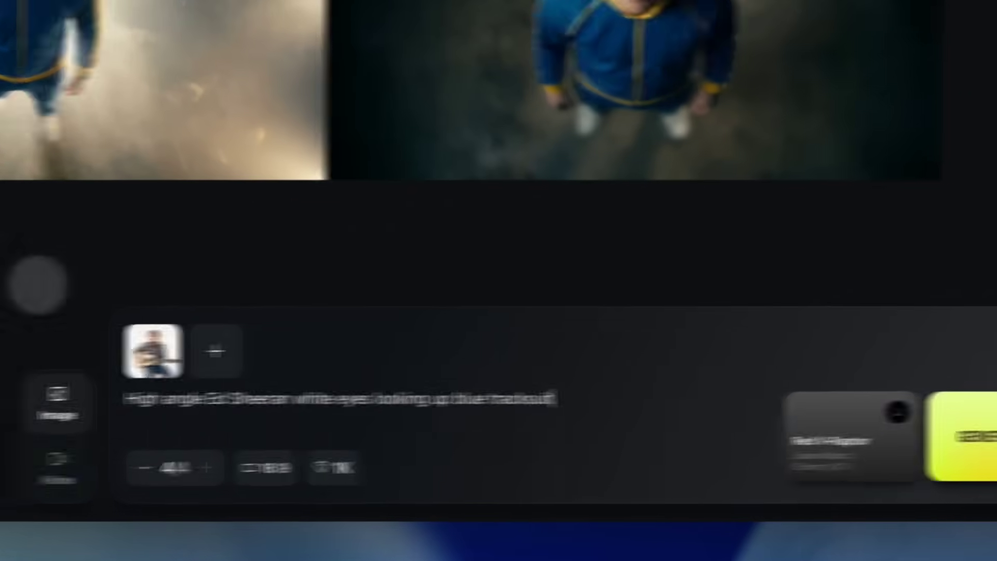
pyautogui.click(815, 446)
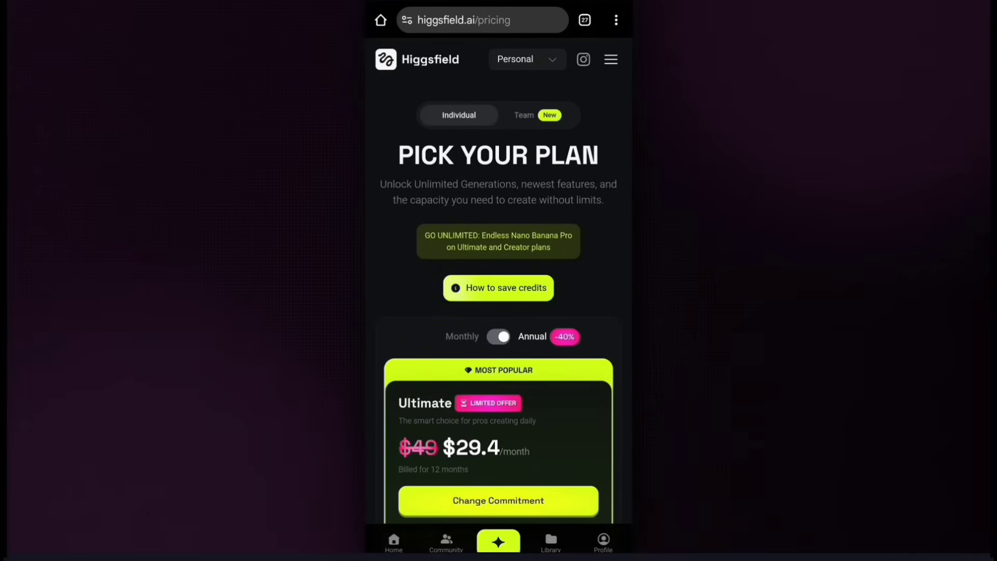
# - Scroll the pricing page to the '4X More Effective Than Others' generations comparison
pyautogui.scroll(-3, 498, 260)
pyautogui.scroll(3, 499, 260)
pyautogui.scroll(-15, 498, 281)
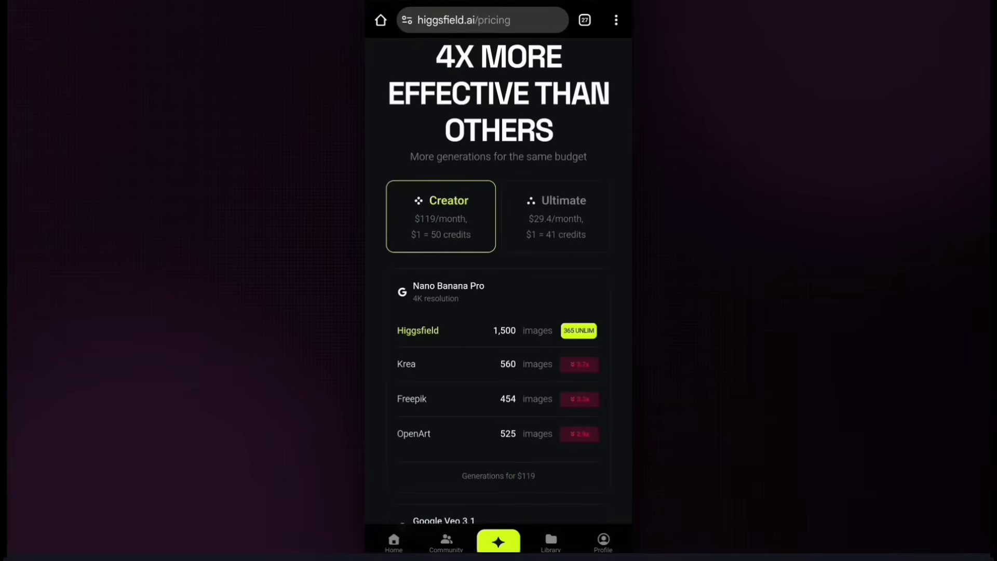